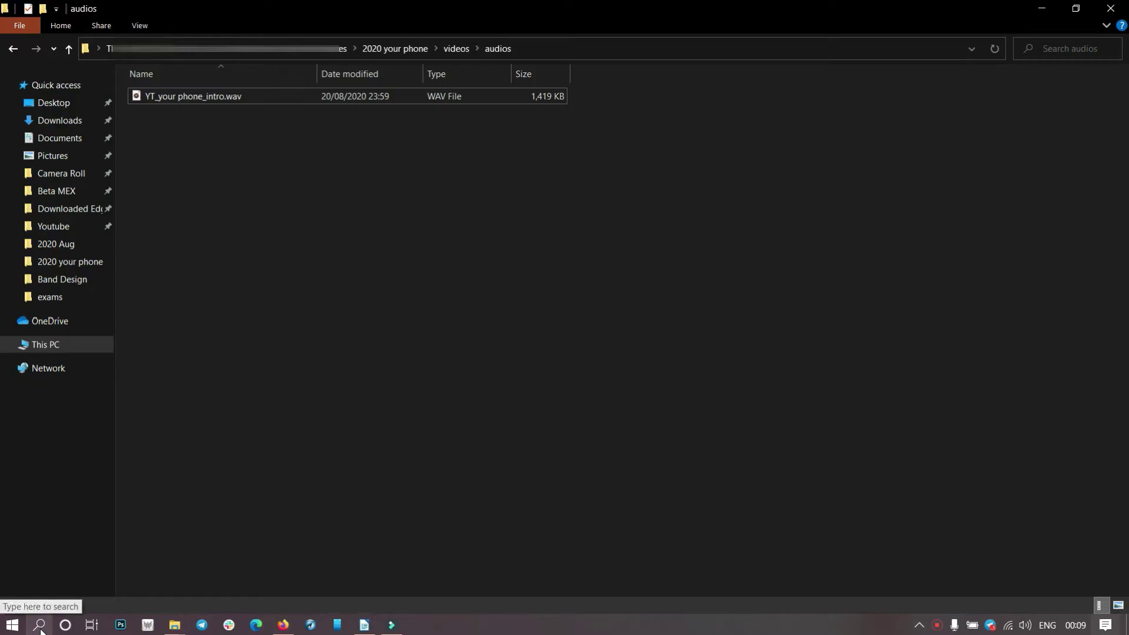
Step: Launch Your Phone from taskbar search, page through the intro carousel, and choose Android
click(40, 626)
text(you)
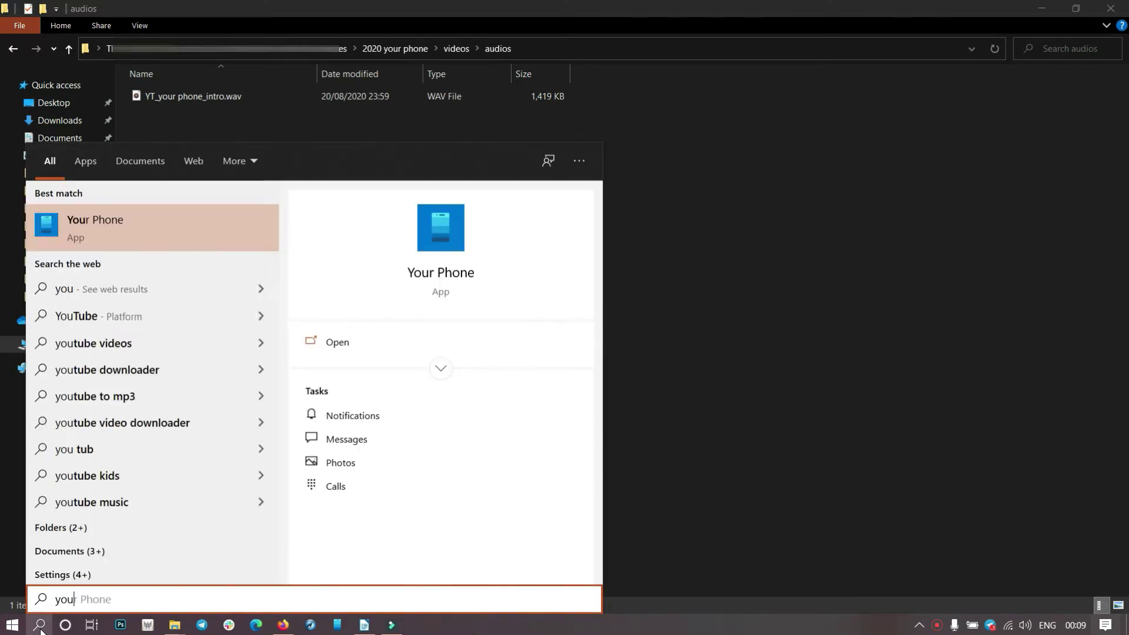
key(Return)
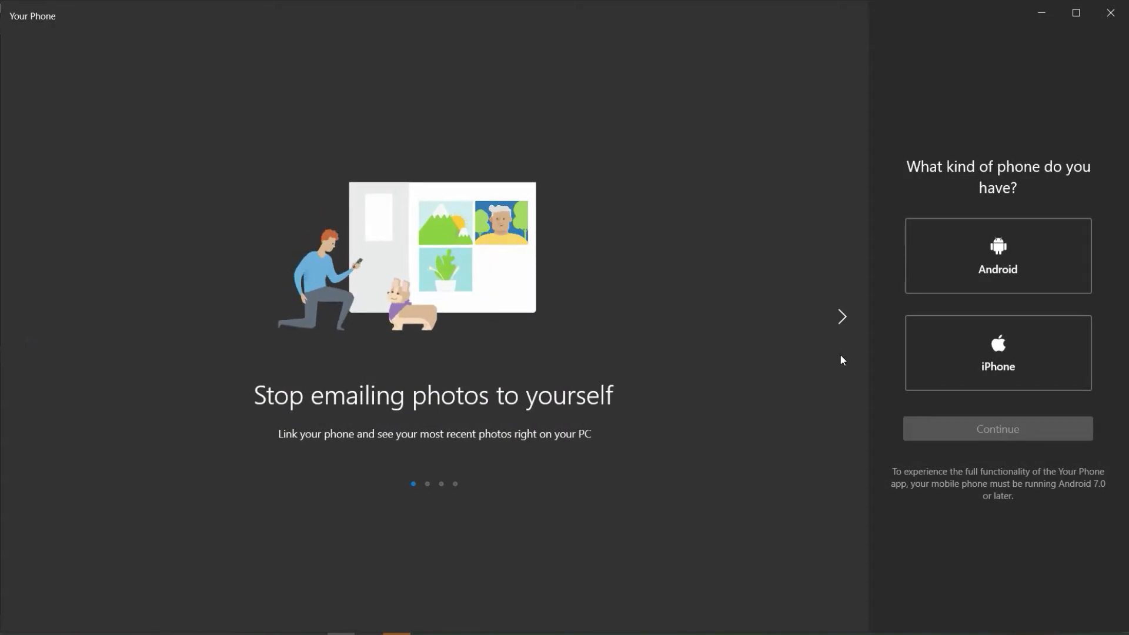
click(843, 316)
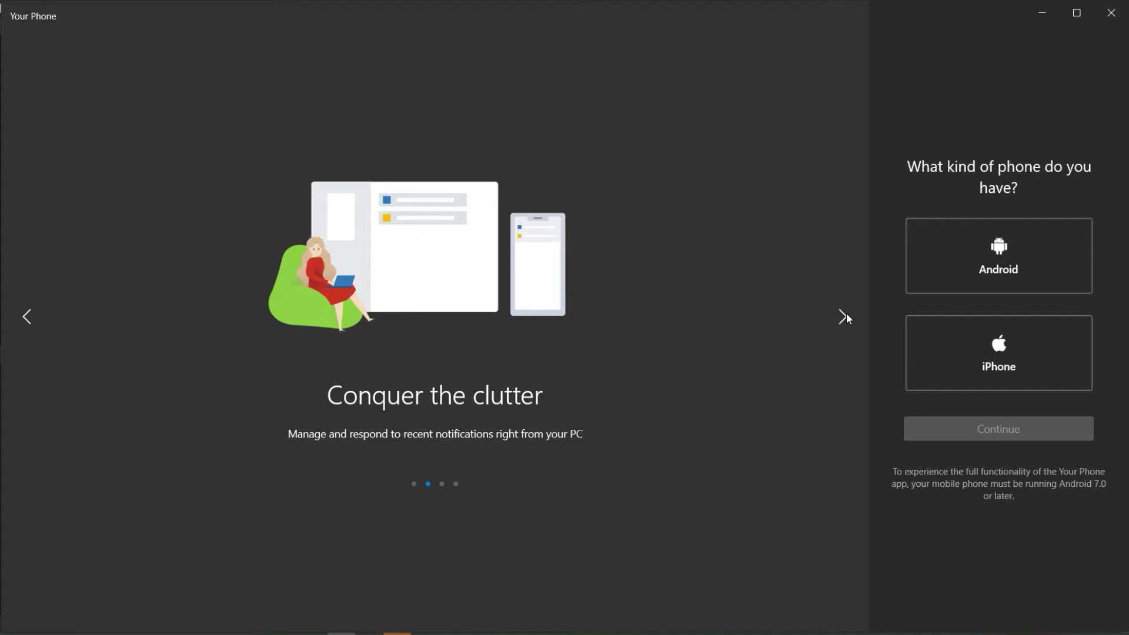
click(843, 316)
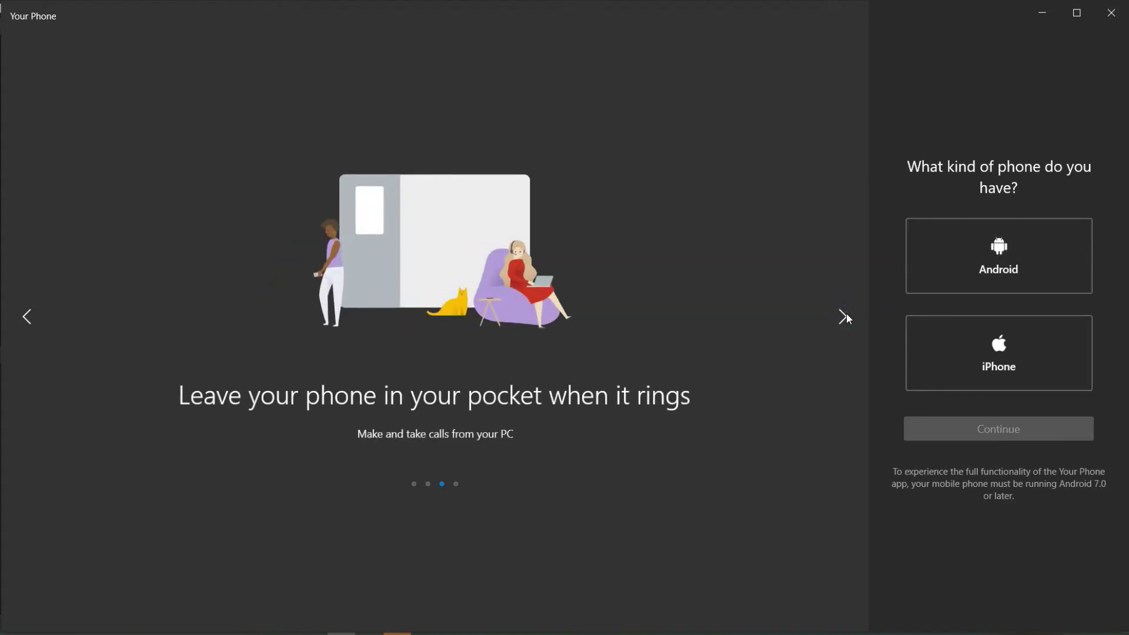
click(844, 315)
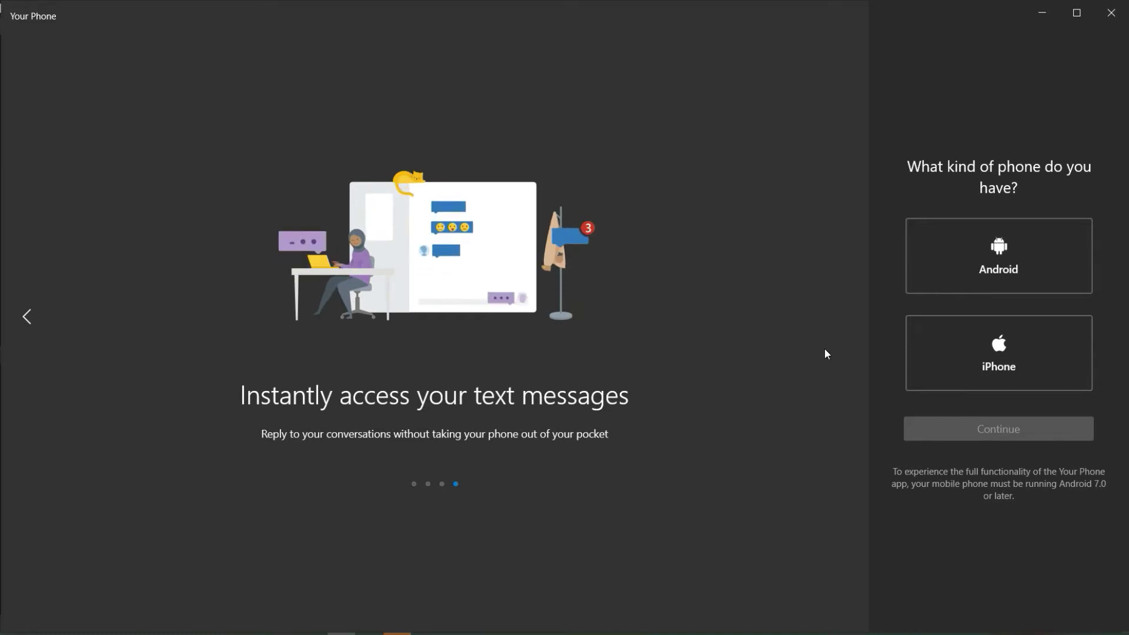
click(998, 250)
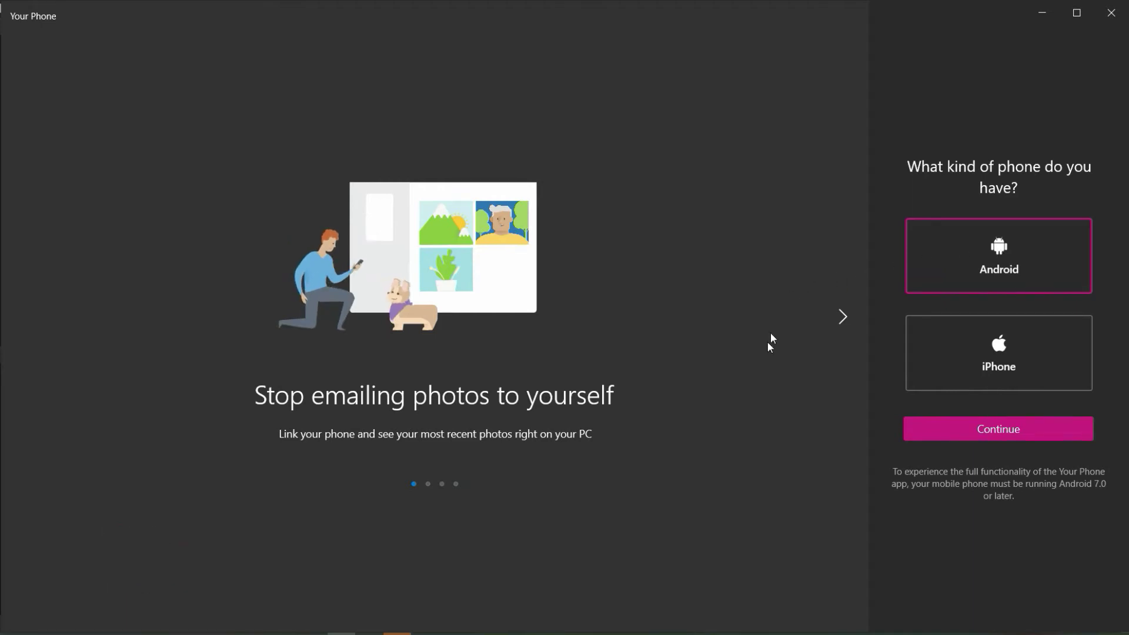
click(933, 436)
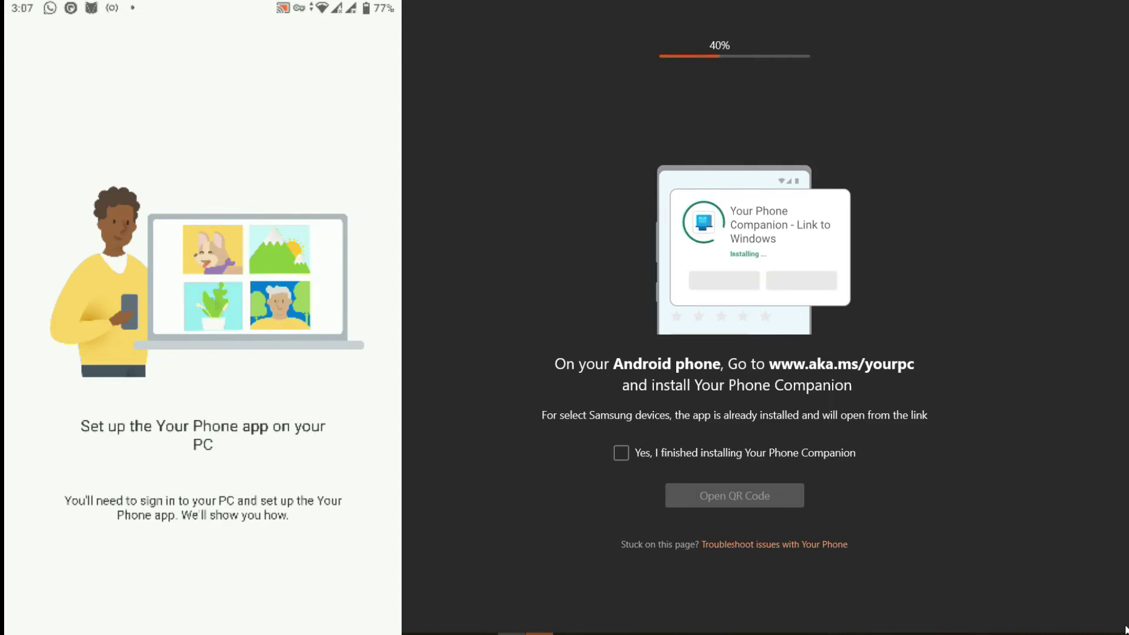
Step: Confirm Your Phone Companion is installed and proceed to the QR code sign-in
click(621, 453)
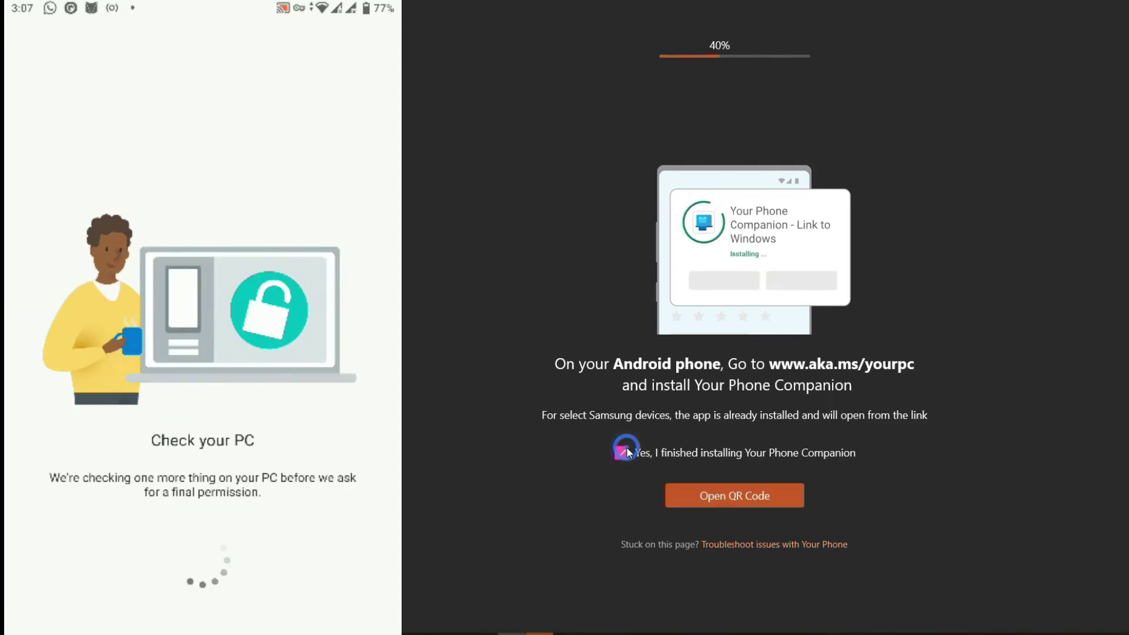
click(692, 498)
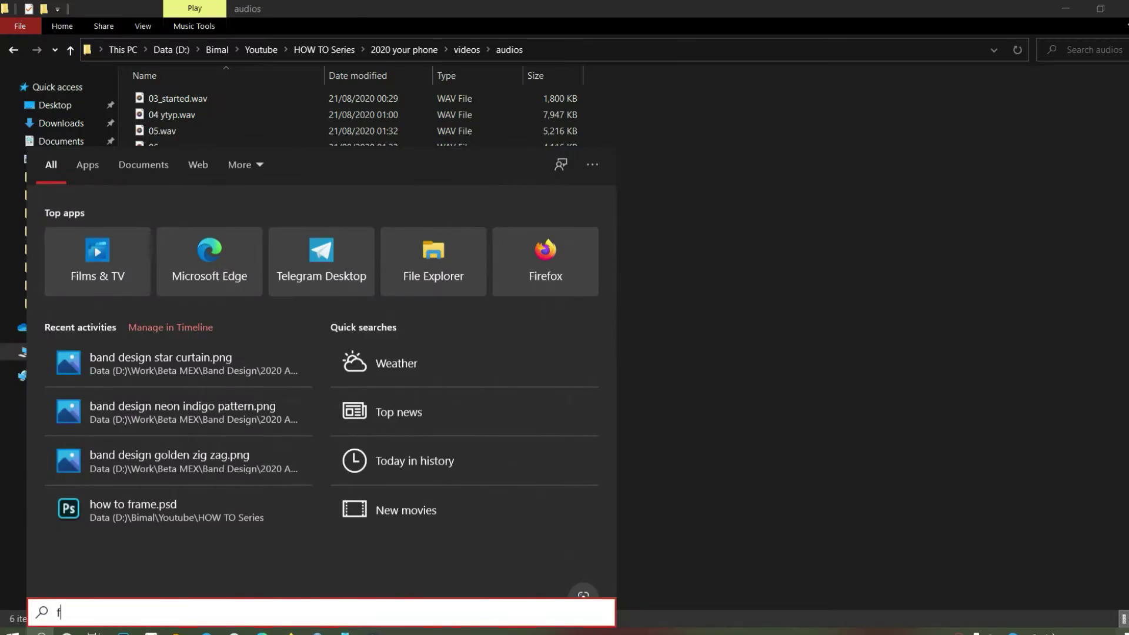
text(ocus)
Step: Set Focus assist to Off in Settings and close the window
key(Return)
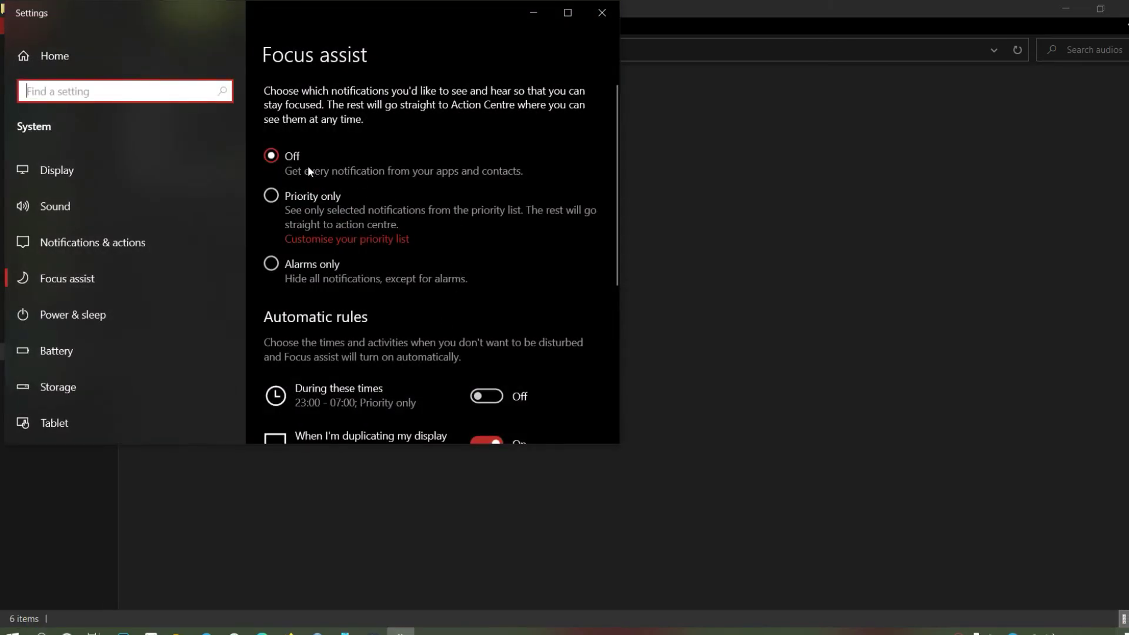
click(284, 160)
click(270, 201)
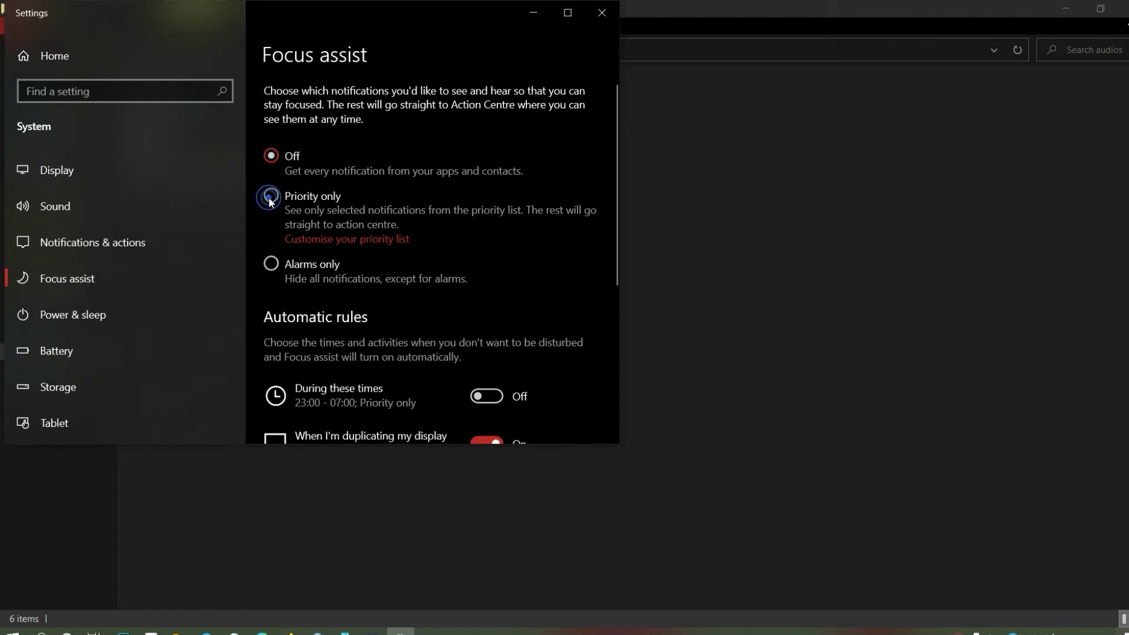
click(271, 156)
click(602, 11)
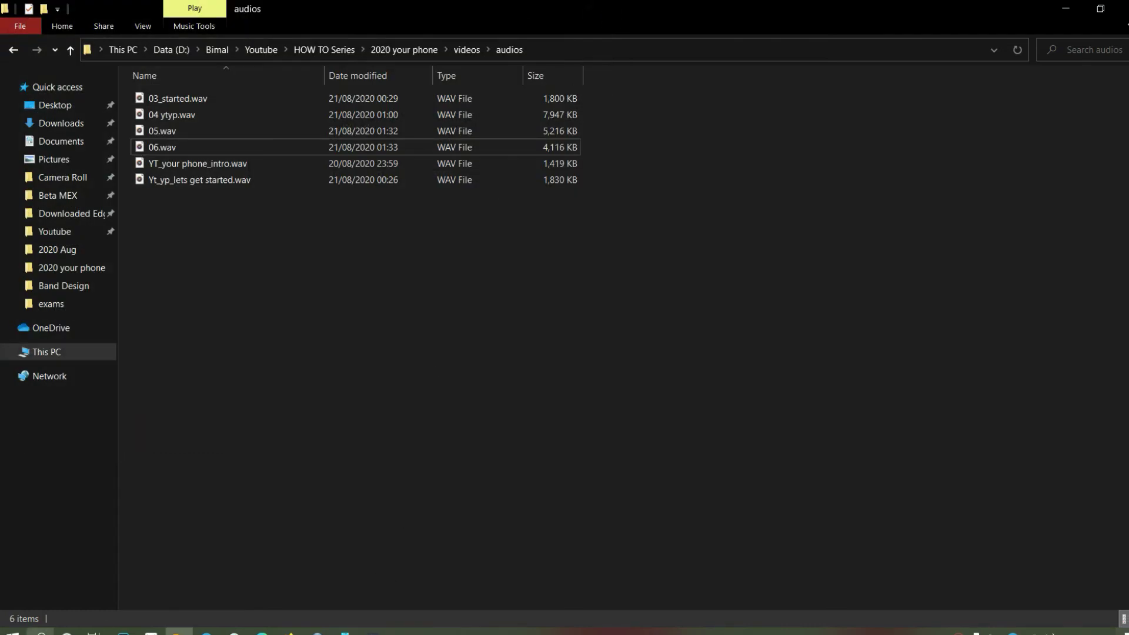
Step: Check Shared experiences keeps sharing across devices on, limited to my devices
key(super)
text(shared)
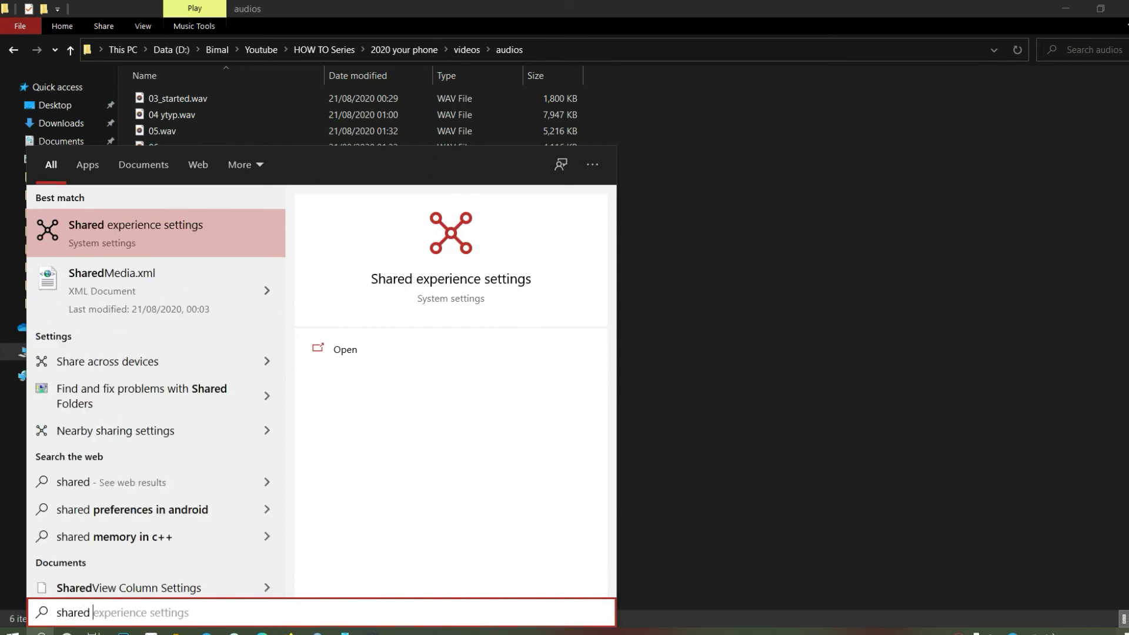
key(Return)
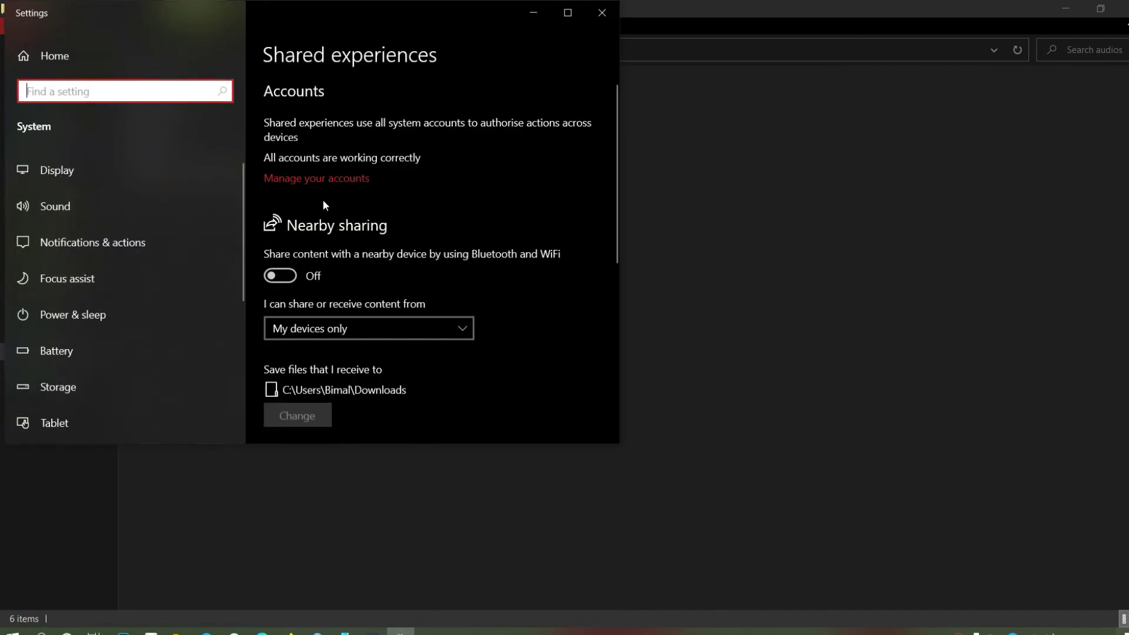
scroll(316, 327, down, 1)
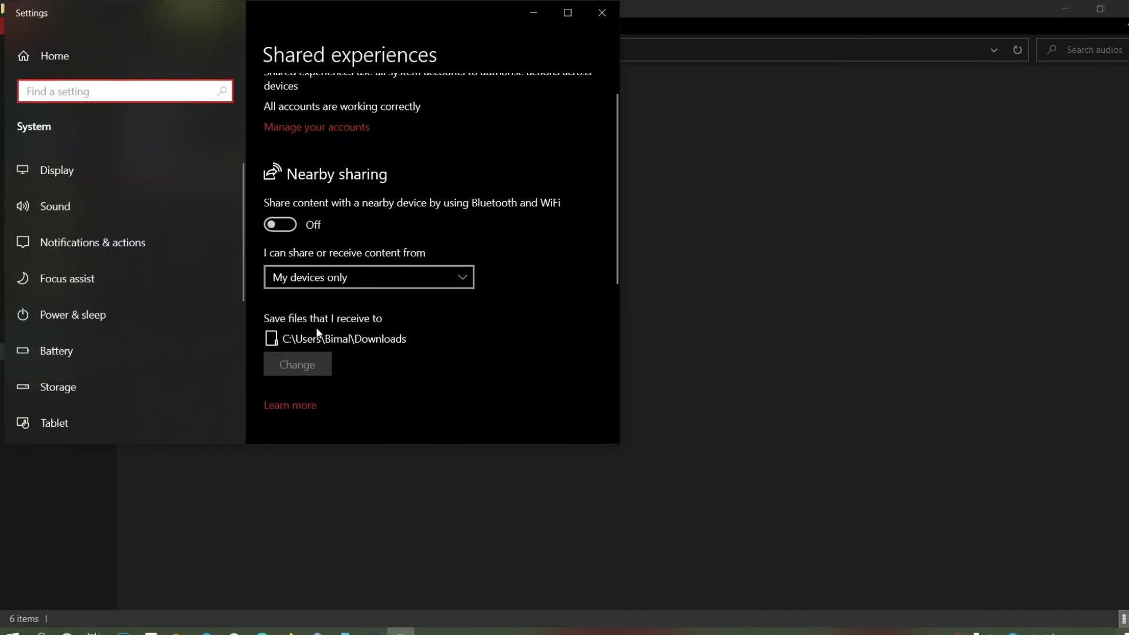
scroll(316, 328, down, 1)
click(353, 241)
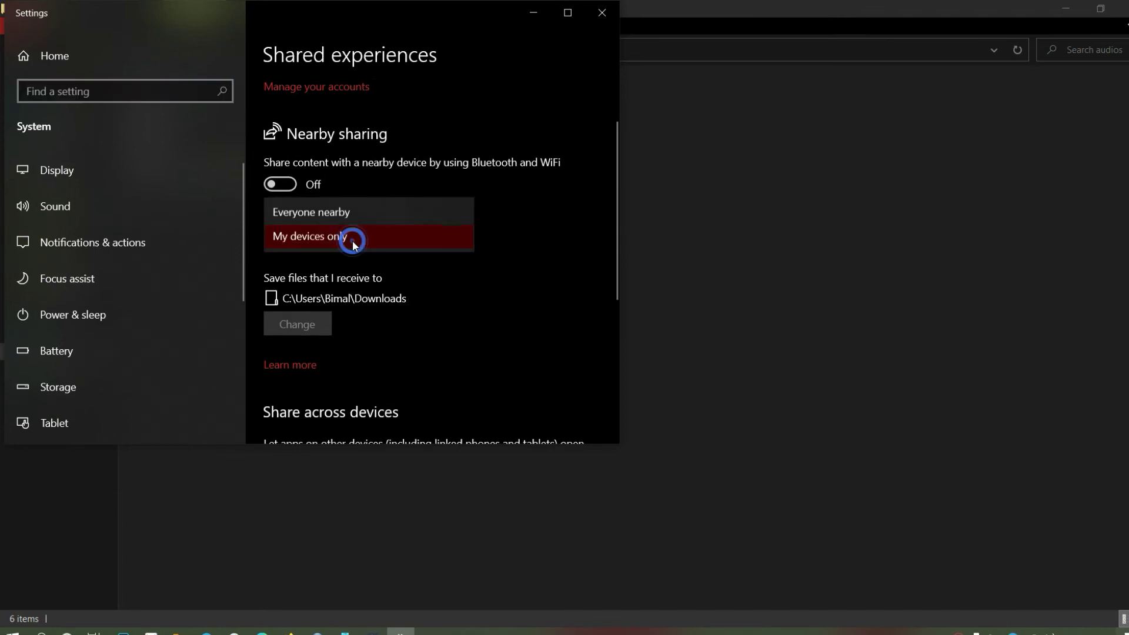
click(352, 241)
scroll(351, 241, down, 4)
scroll(351, 247, down, 1)
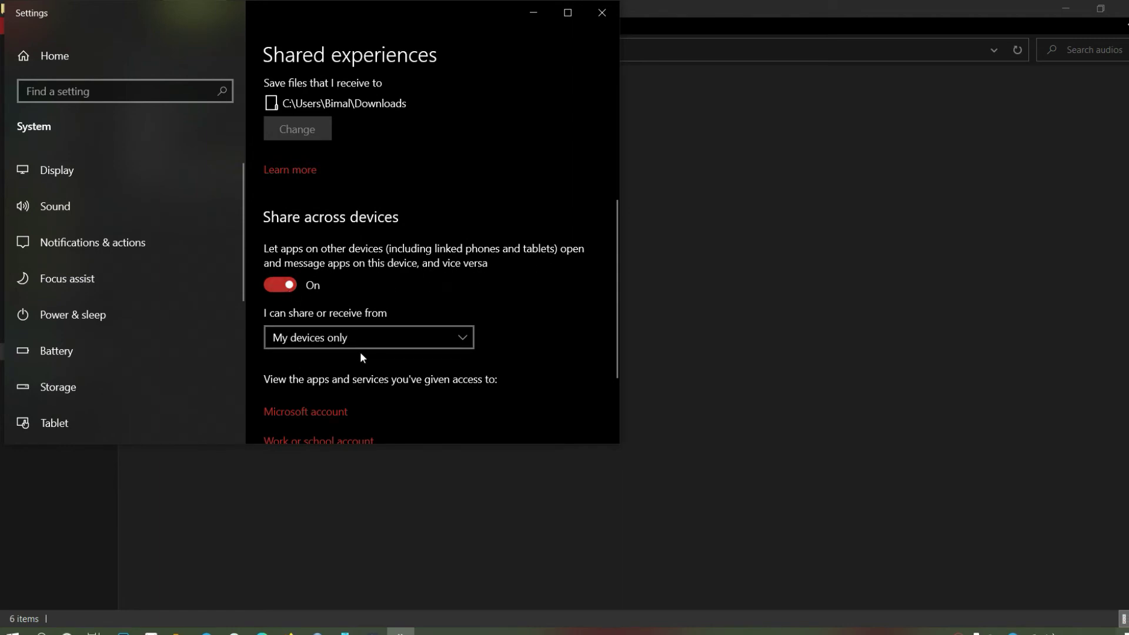
scroll(361, 356, down, 1)
scroll(361, 355, down, 1)
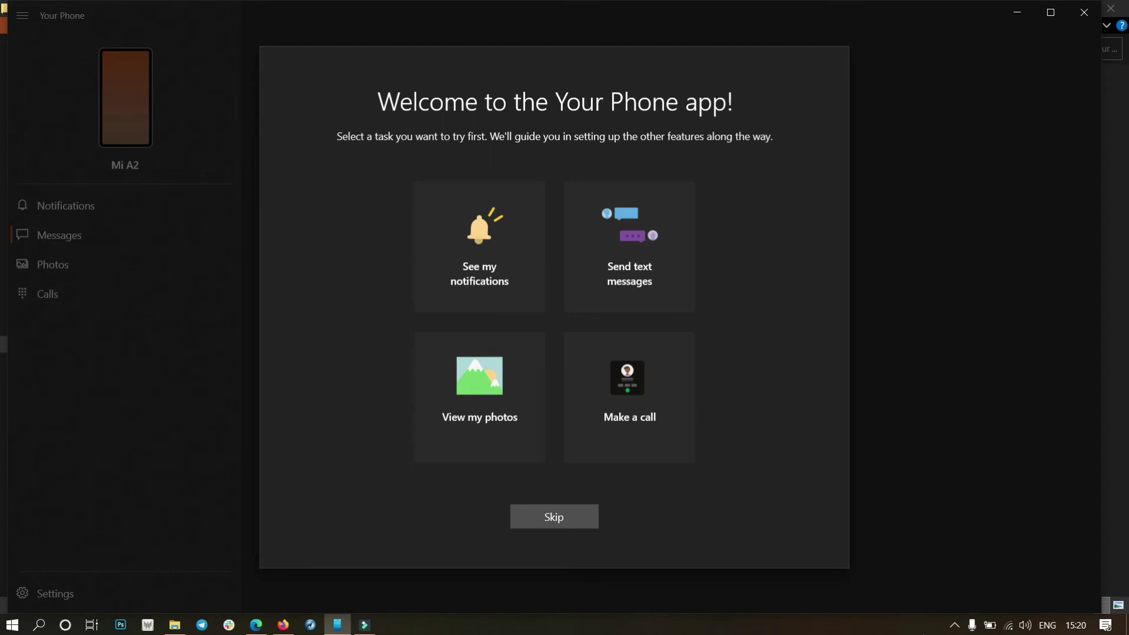
Step: Start with See my notifications and open notification access settings on the phone
click(463, 254)
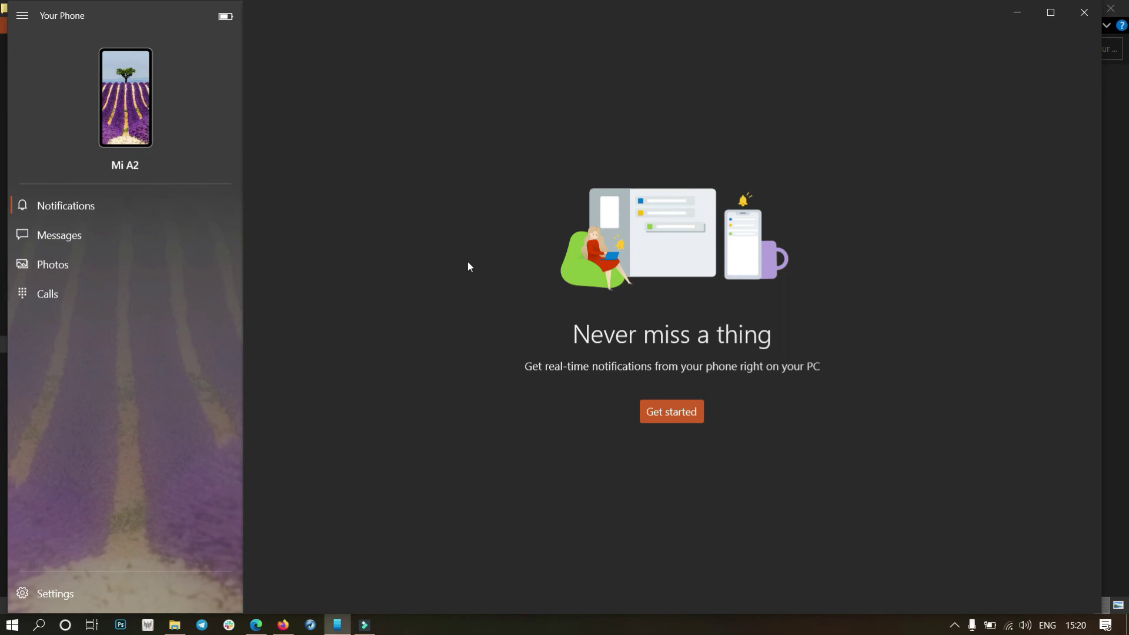
click(675, 420)
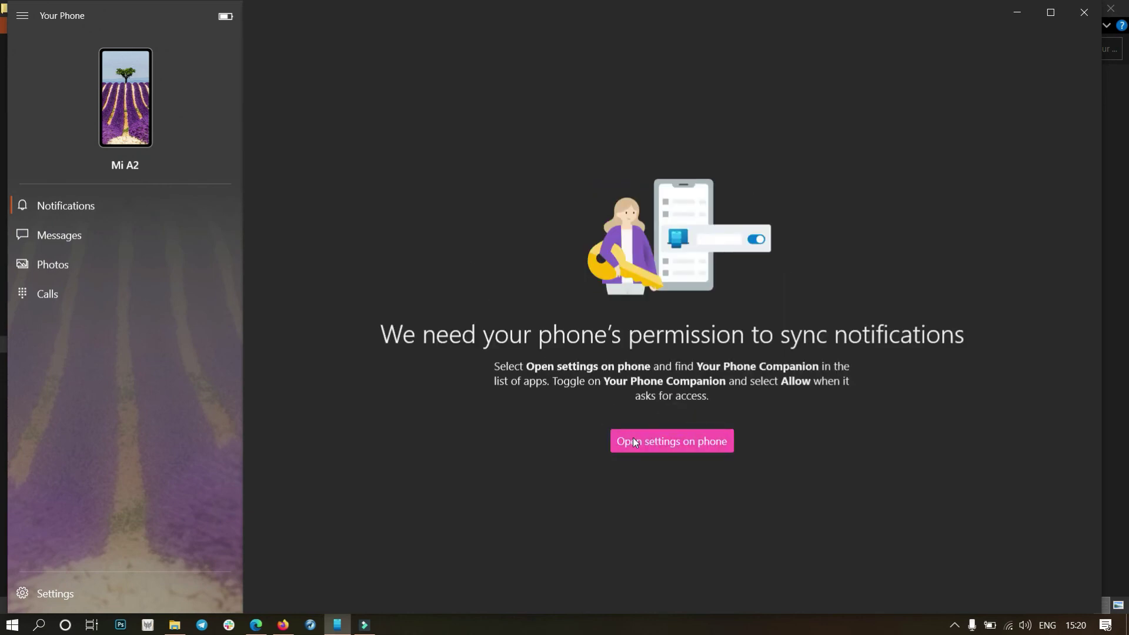
click(632, 439)
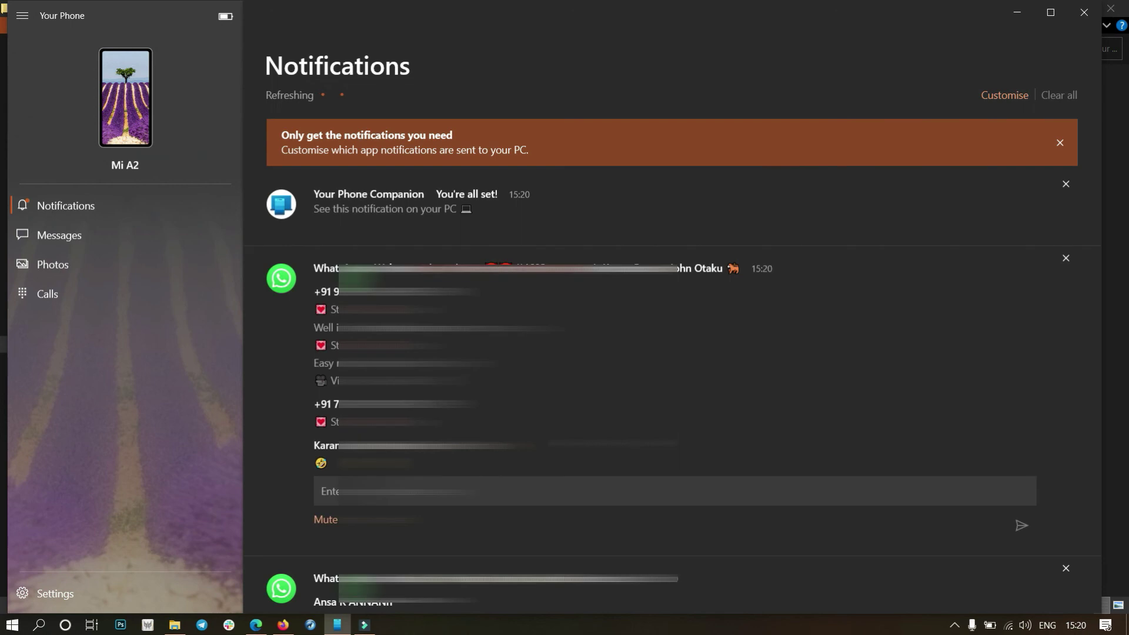
Step: Browse the phone's Messages, Photos and Calls sections
click(106, 244)
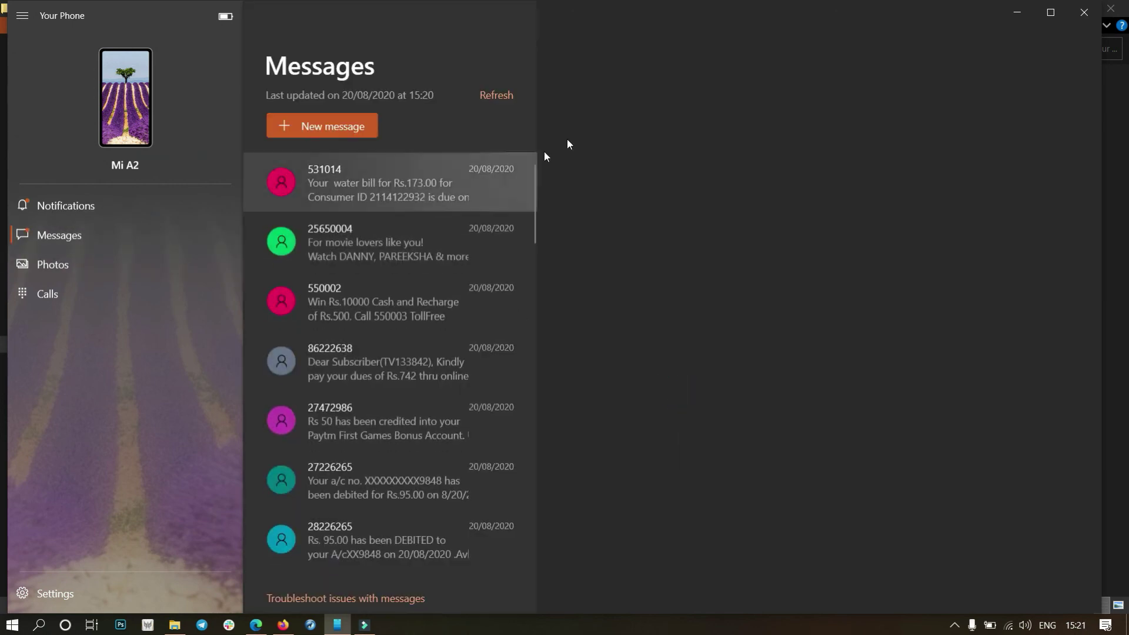
click(101, 267)
click(96, 289)
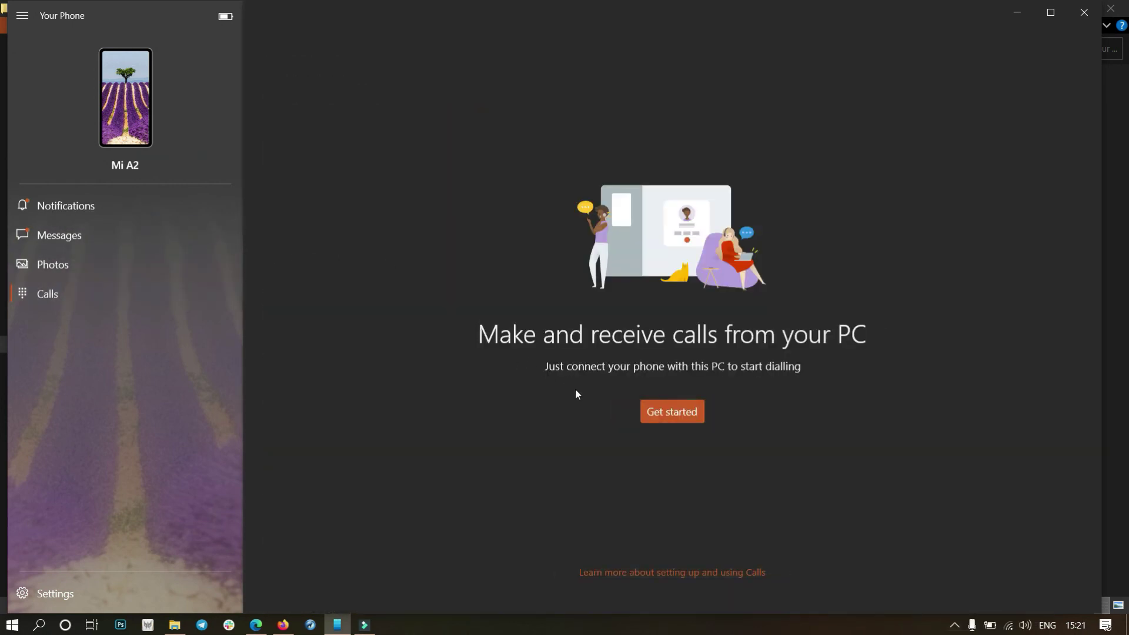
Step: Set up calling with Bluetooth enabled and dial a contact from the PC
click(666, 410)
click(670, 414)
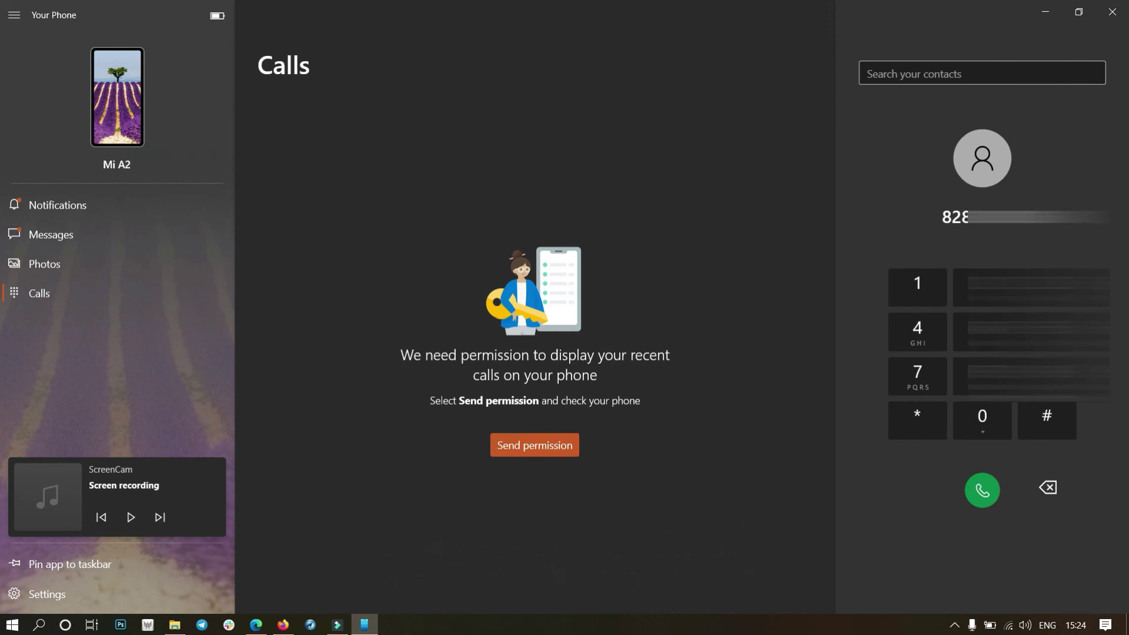
click(981, 490)
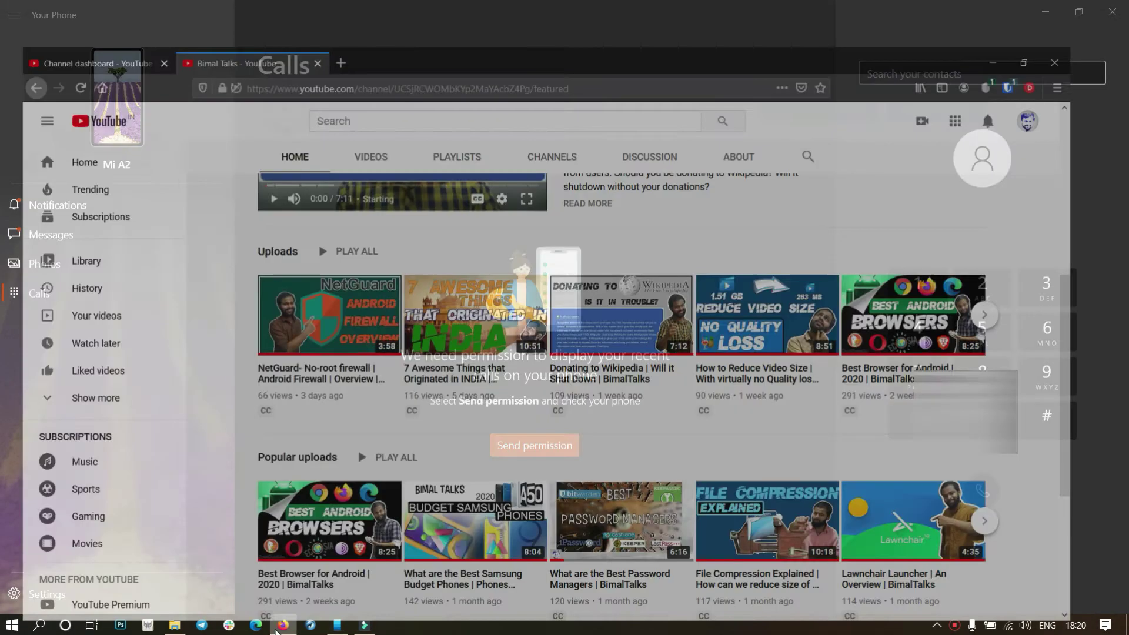
Step: Bring Firefox forward and show the channel's DISCUSSION tab as the call alert appears
click(399, 341)
scroll(517, 365, up, 3)
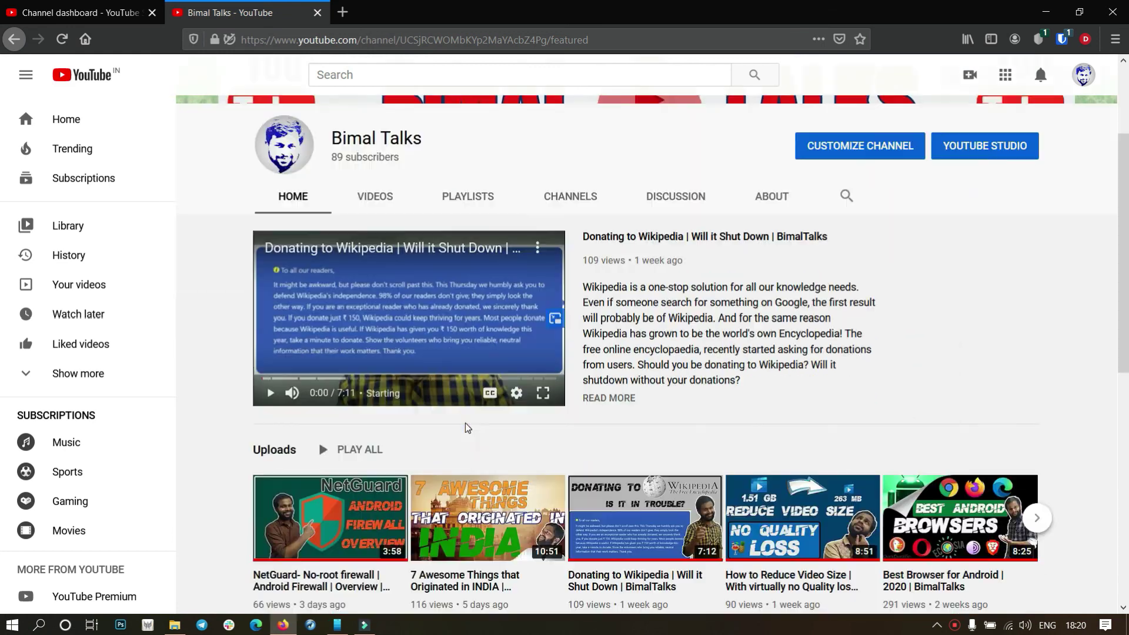
click(657, 195)
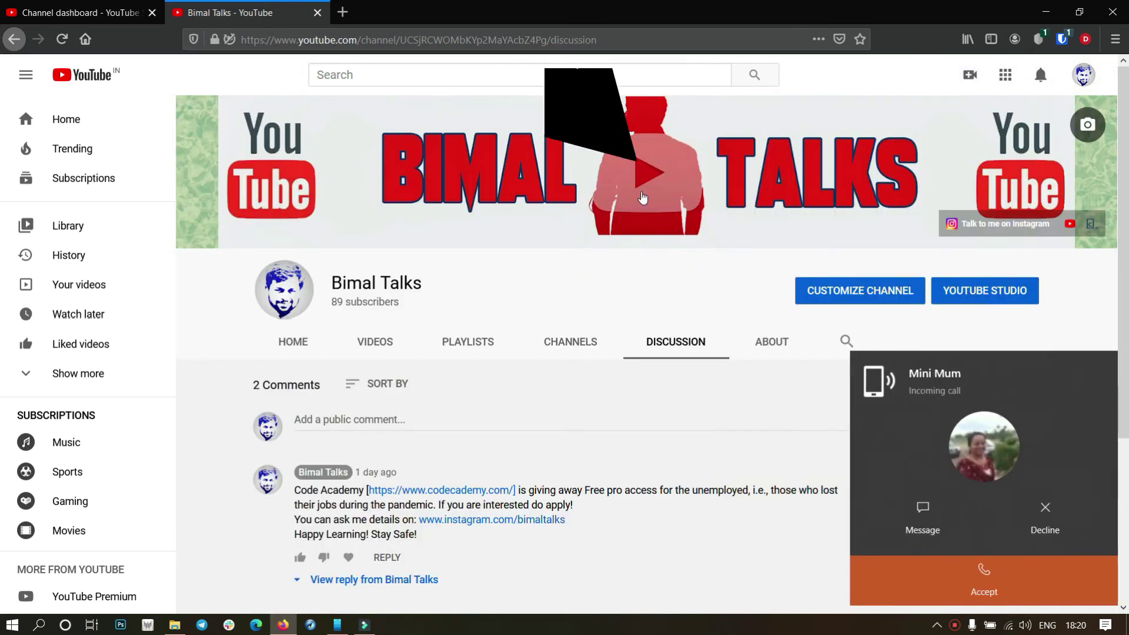